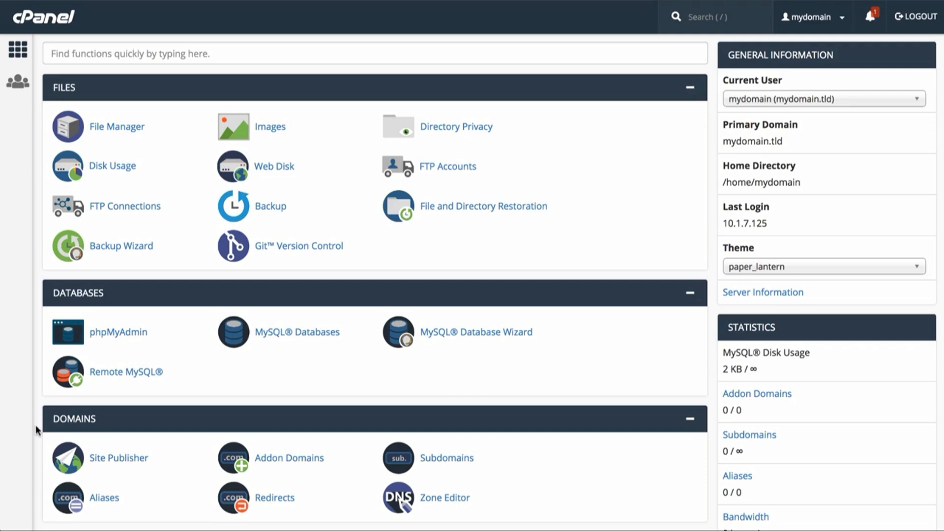
Step: Open MultiPHP Manager and apply PHP version ea-php70 to the domain mydomain.tld
text(multiphp)
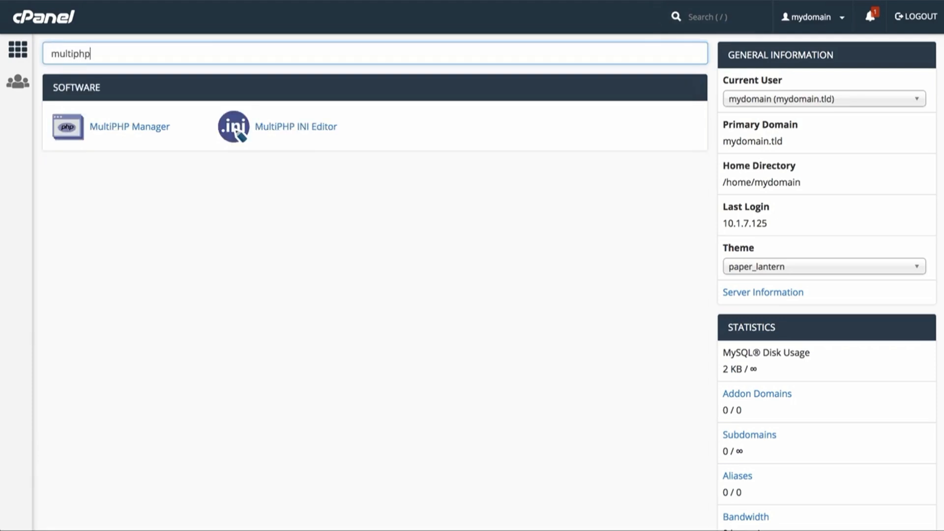
click(132, 133)
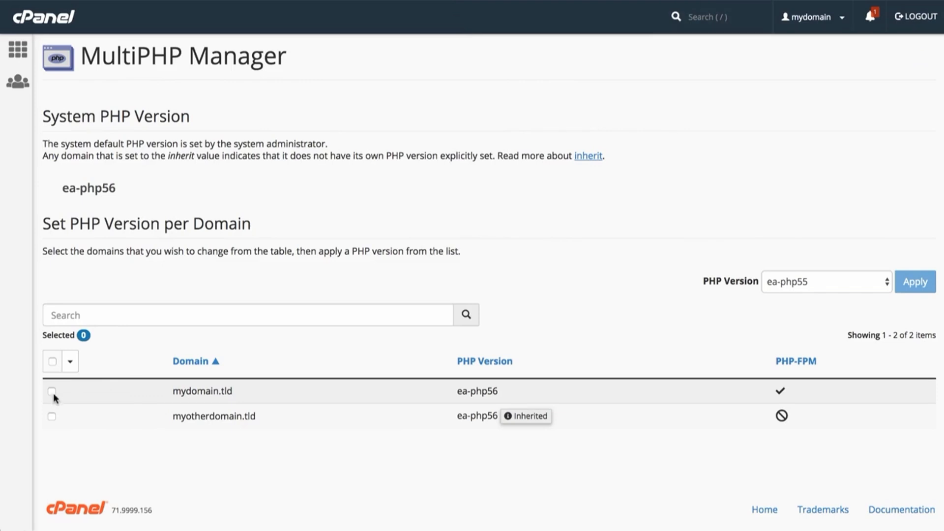
click(52, 392)
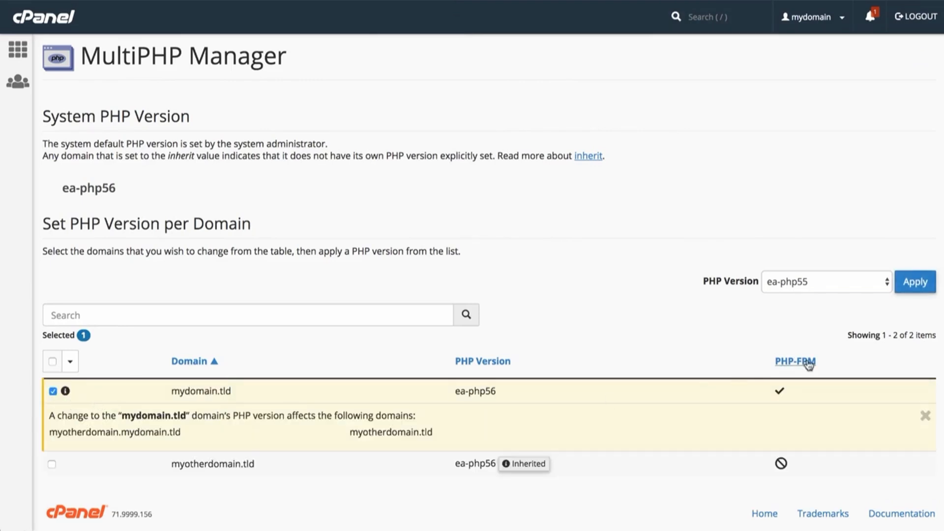
click(817, 290)
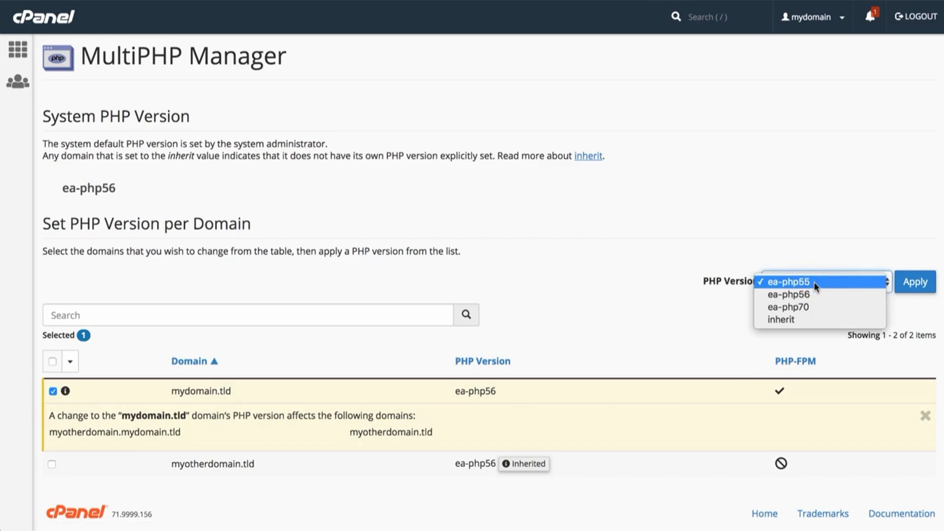
click(814, 307)
click(916, 290)
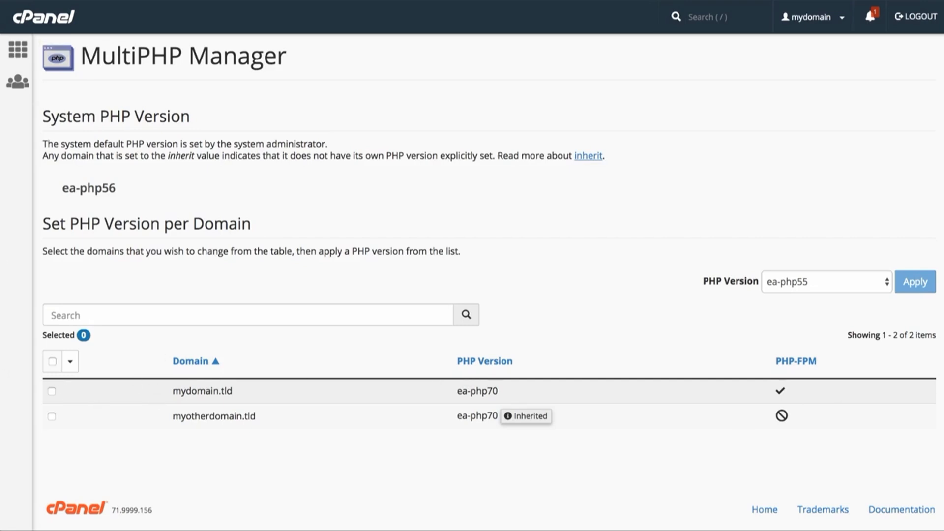
Step: Open the MultiPHP INI Editor and load the basic PHP settings for mydomain.tld
click(17, 50)
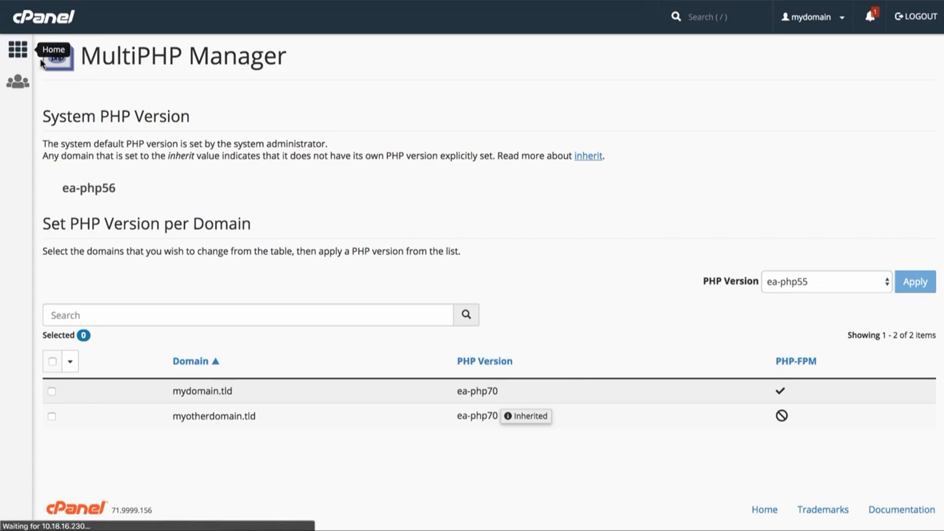
text(multiphp)
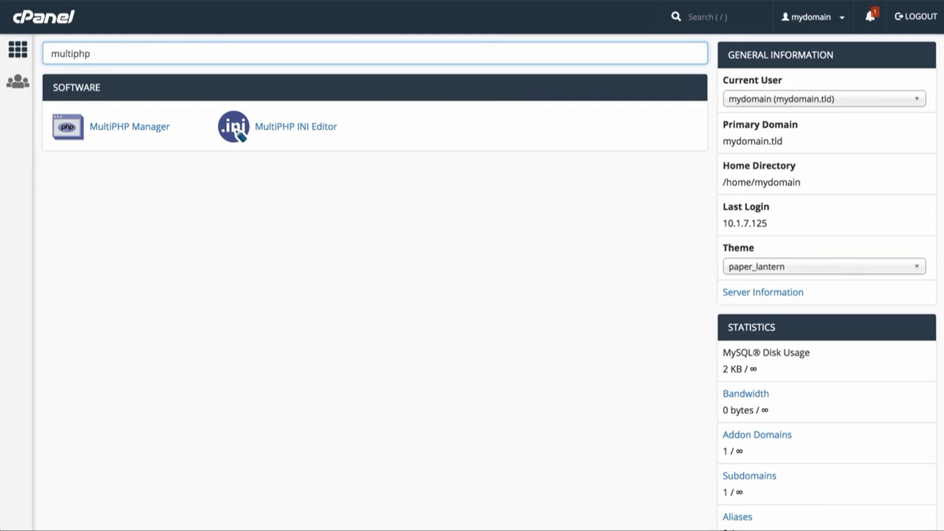
click(316, 127)
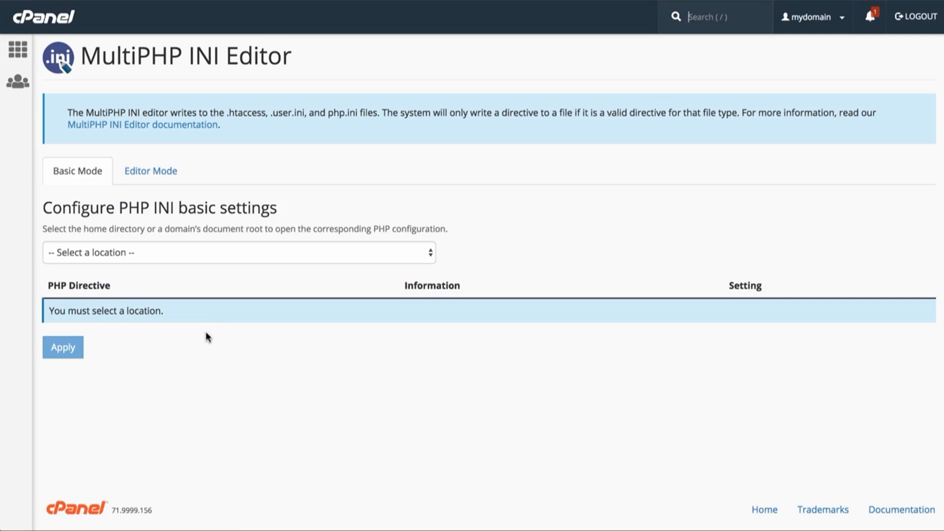
click(101, 253)
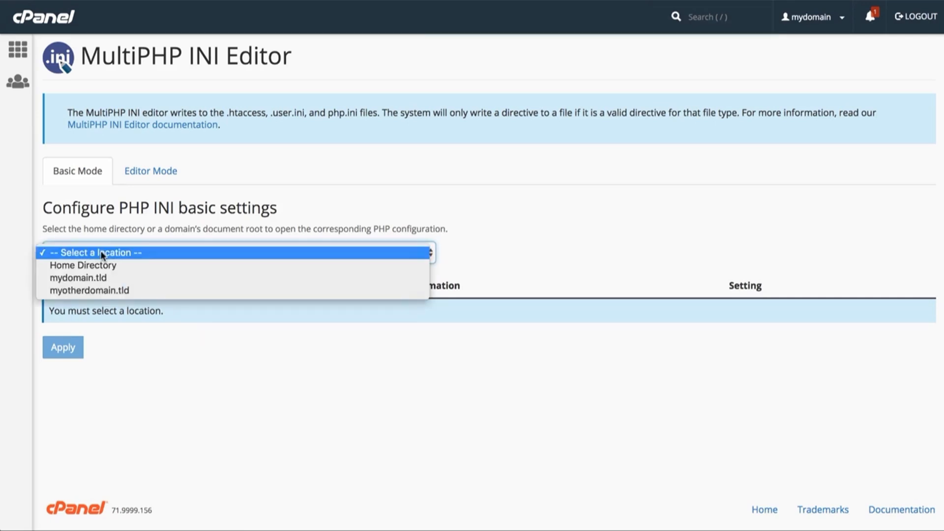
click(101, 279)
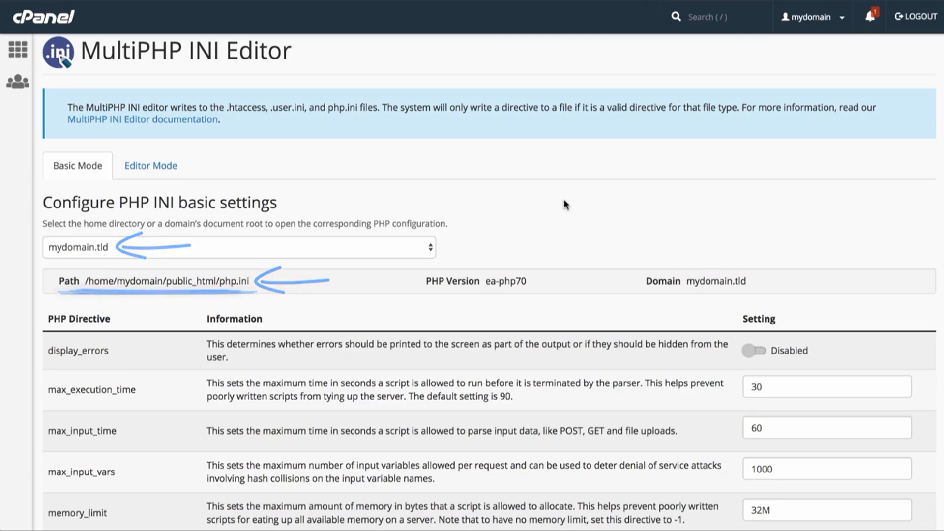
Step: Set the memory_limit directive to 64M and apply the PHP settings
scroll(564, 204, down, 4)
double_click(87, 335)
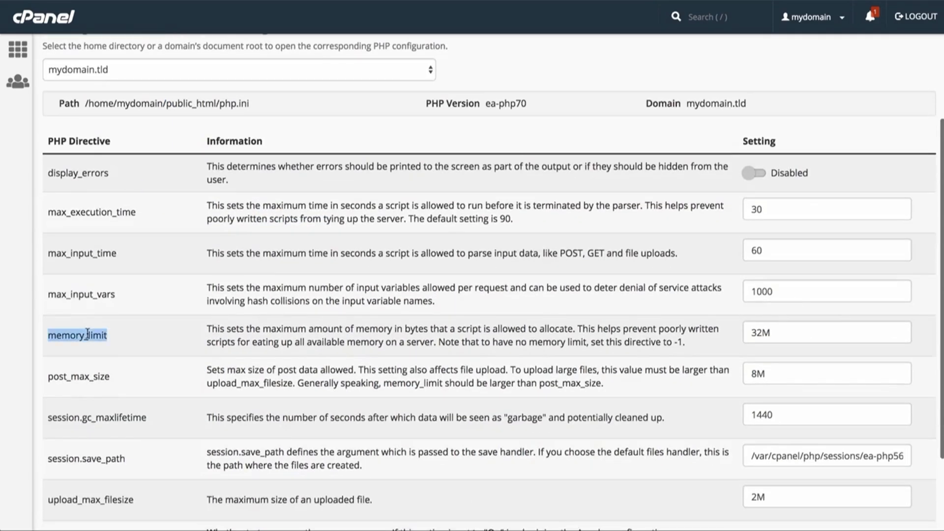
click(792, 332)
key(BackSpace)
key(BackSpace)
key(BackSpace)
text(64M)
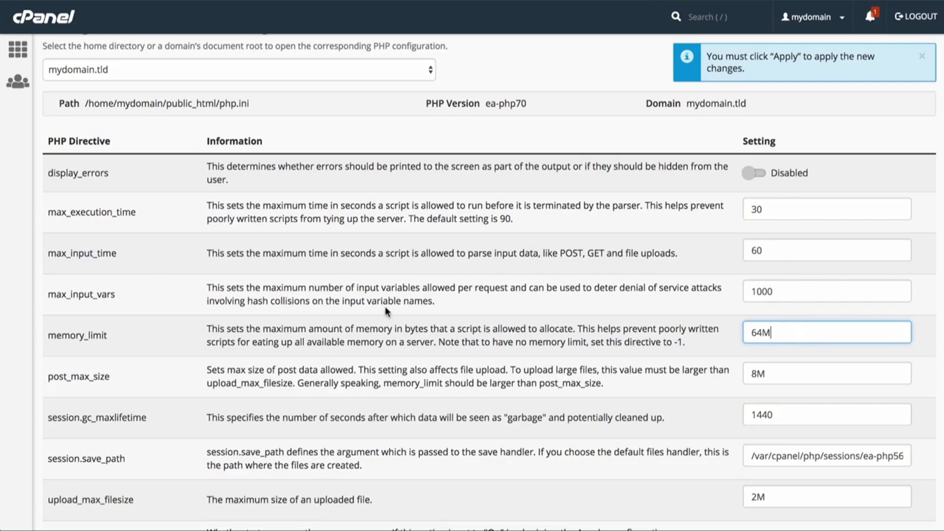
scroll(383, 322, down, 3)
click(66, 467)
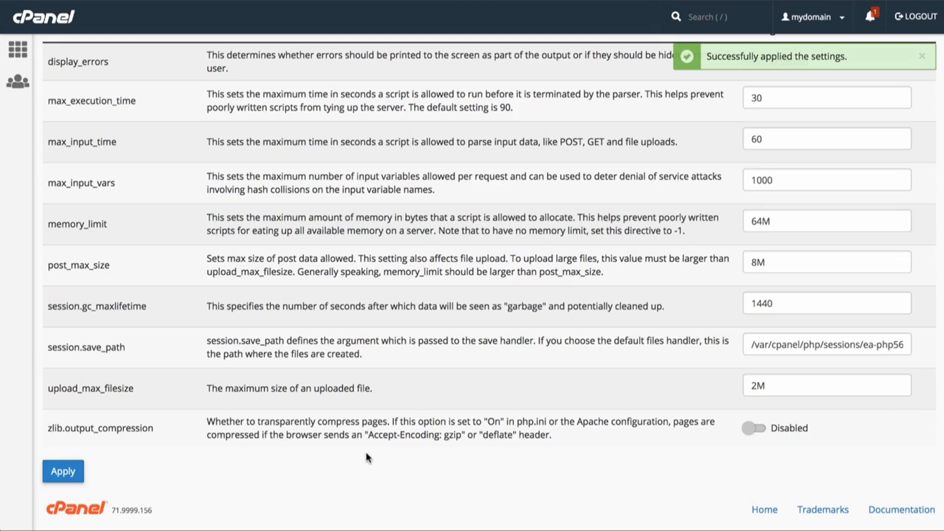
Step: Open the php.ini file from the public_html folder for editing in File Manager
text(f)
text(ile)
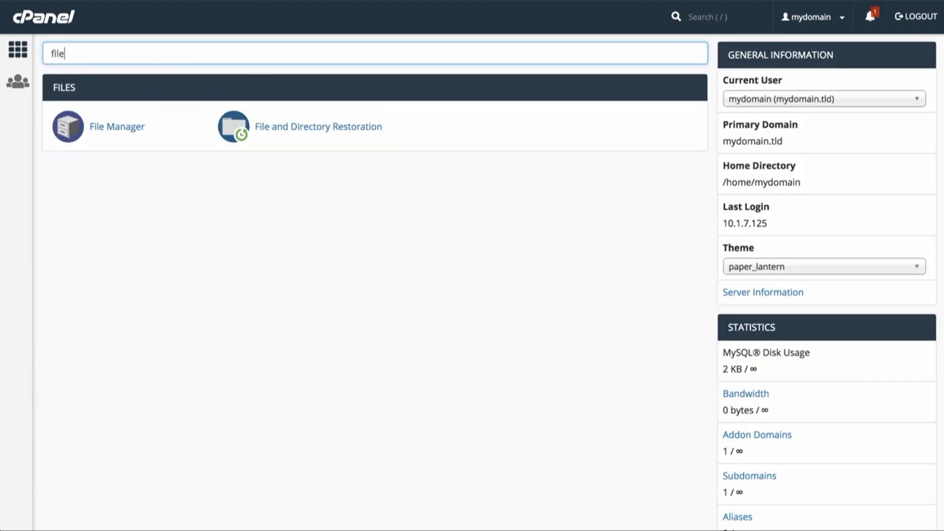
click(114, 131)
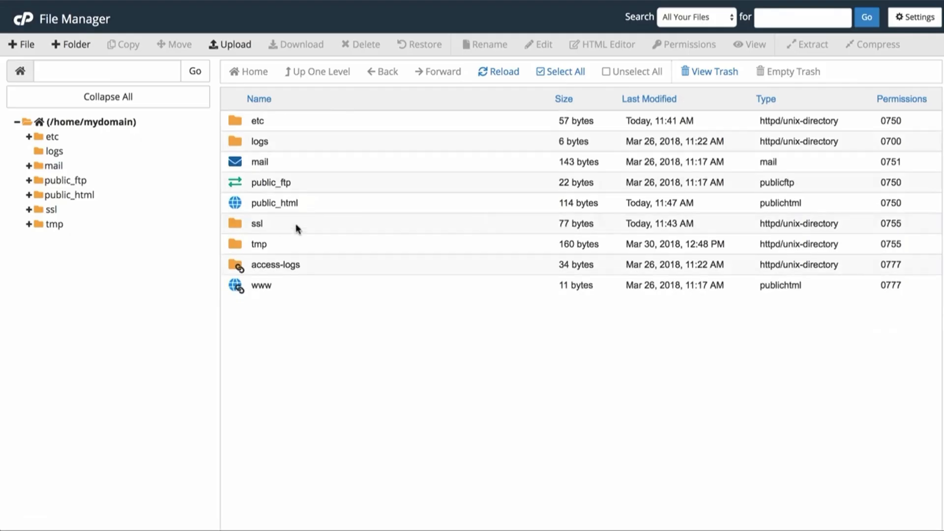
double_click(336, 208)
click(296, 159)
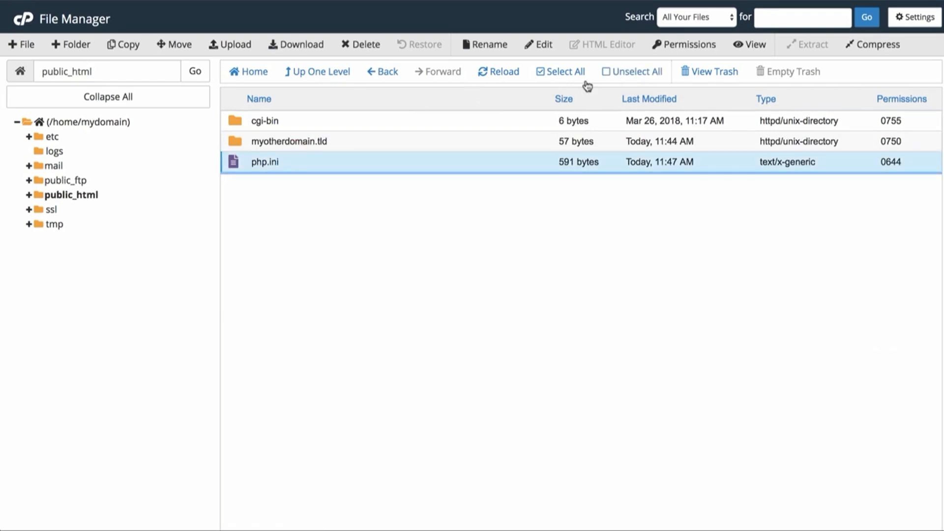
click(543, 44)
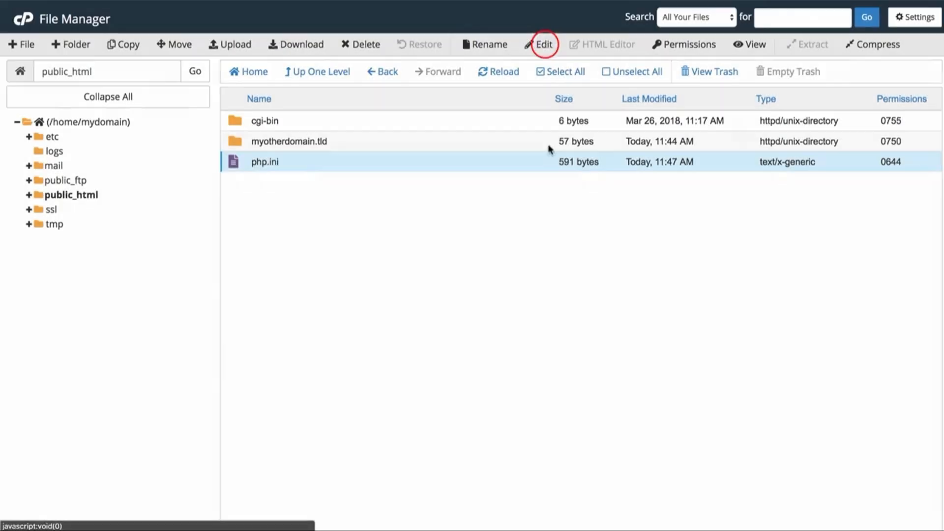
click(586, 368)
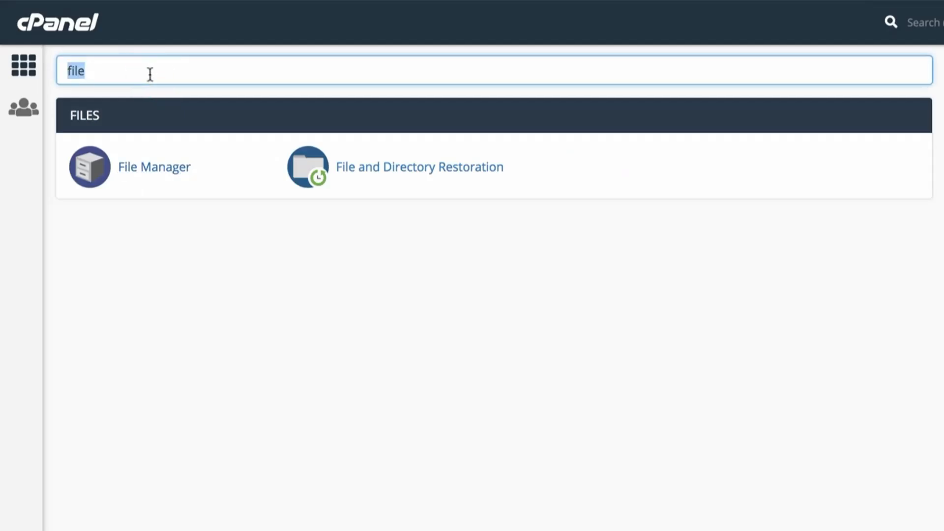
Step: Load the php.ini of mydomain.tld in the MultiPHP INI Editor's Editor Mode
text(multi)
click(369, 173)
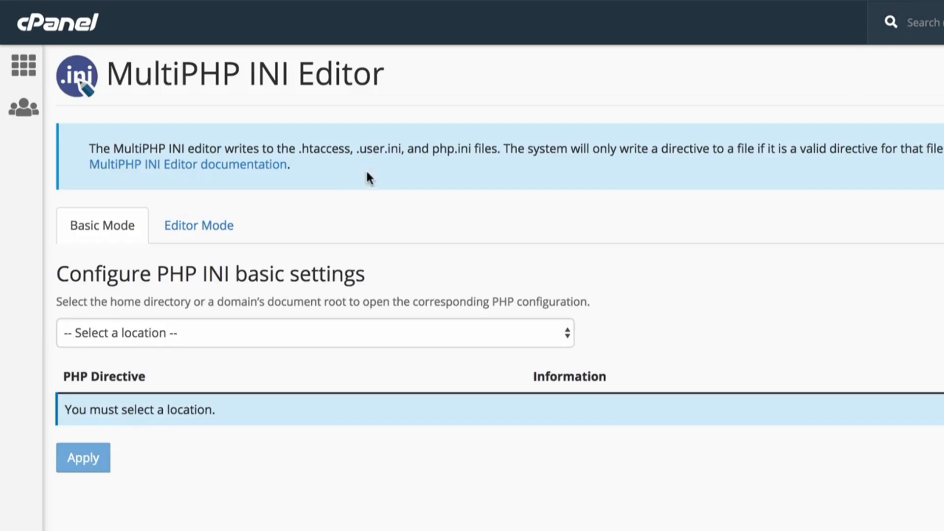
click(212, 227)
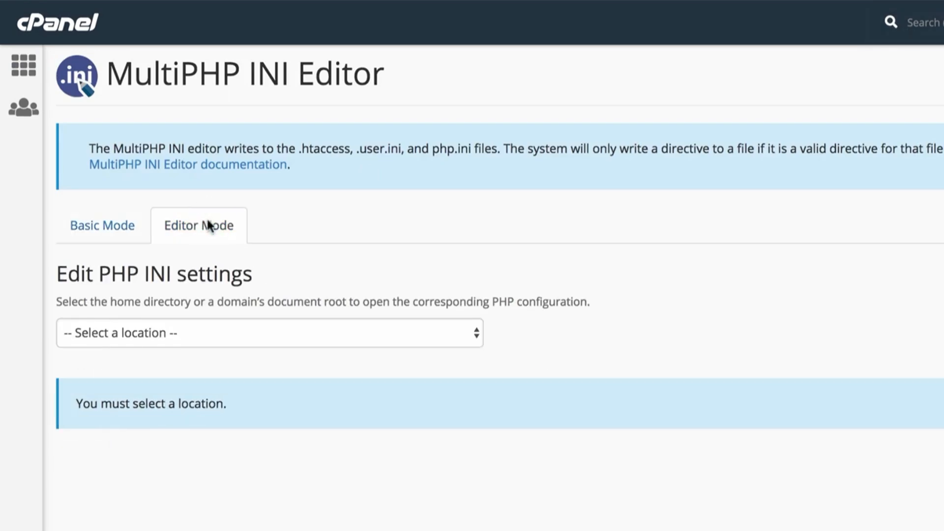
click(393, 315)
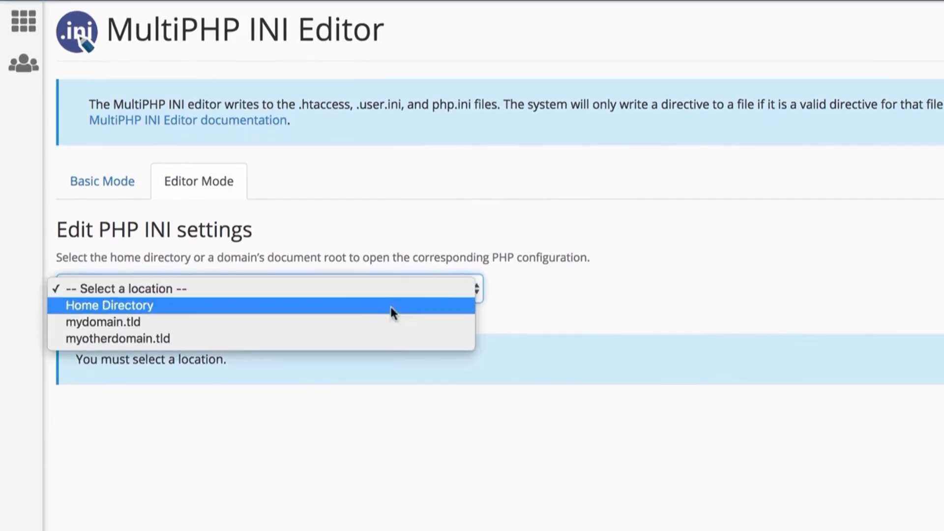
click(388, 340)
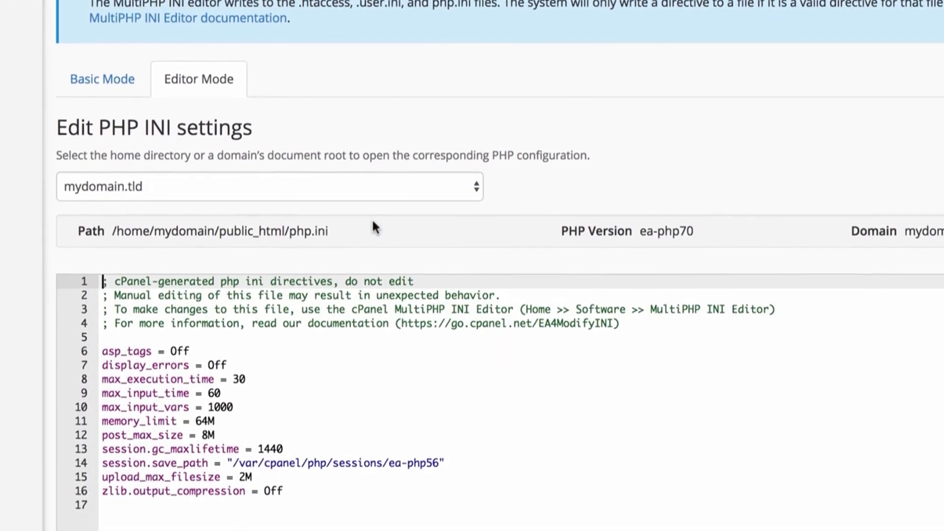